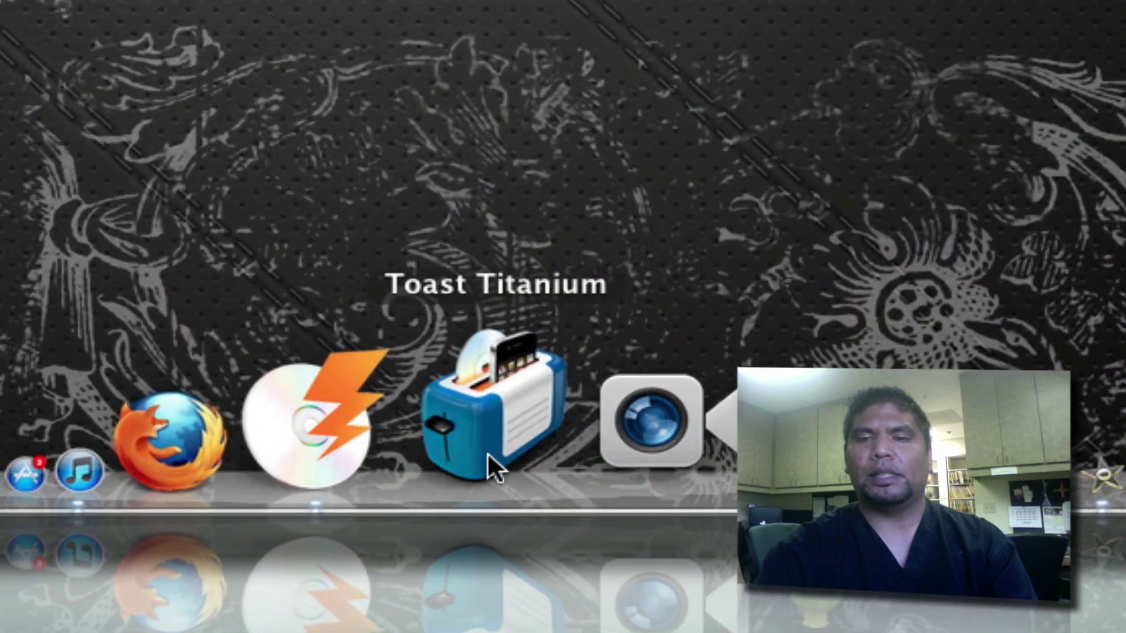
Launch Toast Titanium from the Dock, then bring Mac DVDRipper Pro back to the front.
click(821, 545)
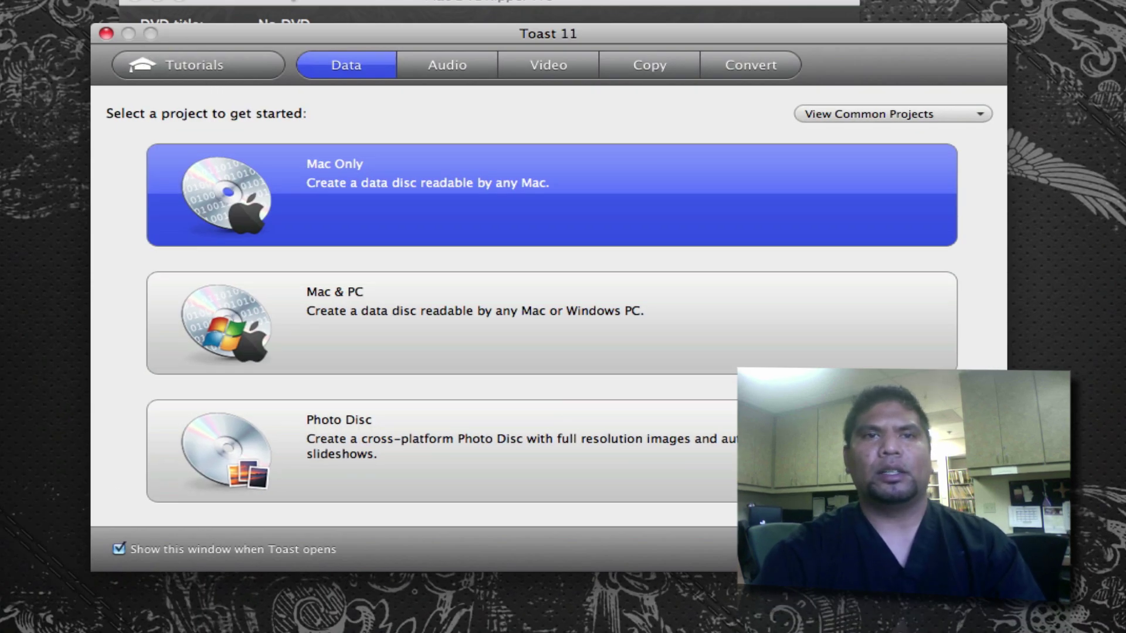
click(239, 11)
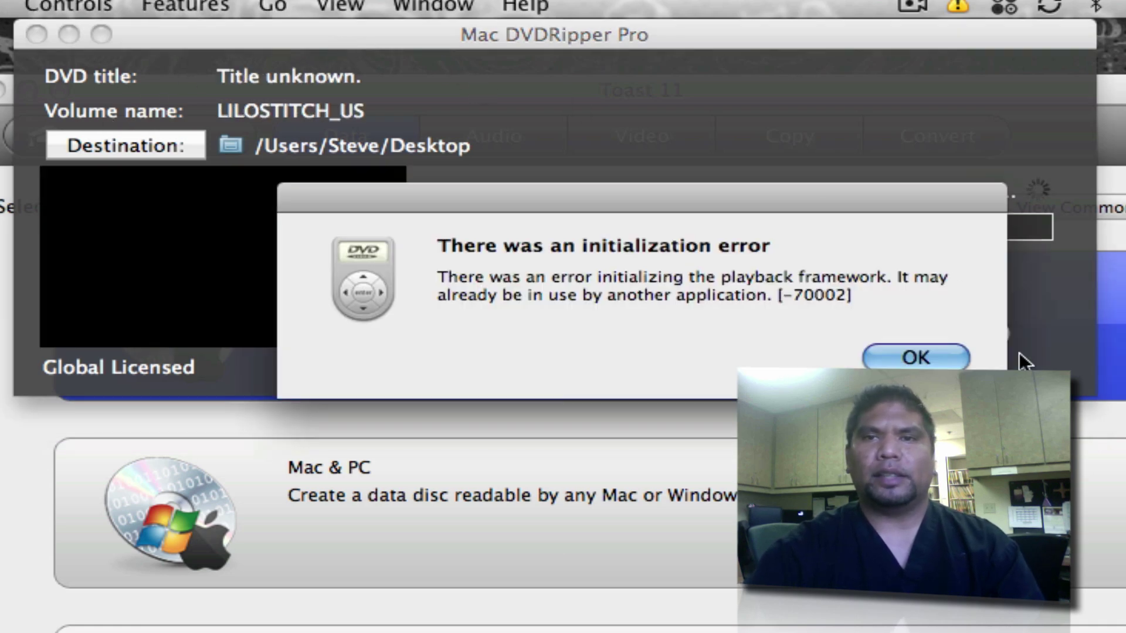
Dismiss the -70002 playback initialization error and close DVD Player's problem report.
click(914, 359)
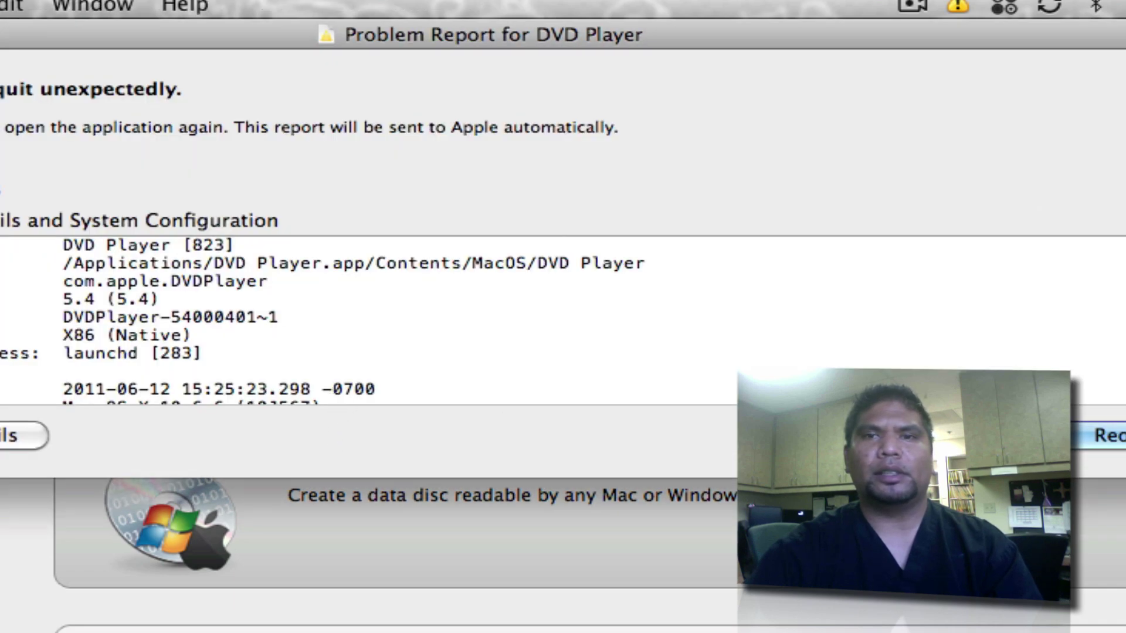
key(super+w)
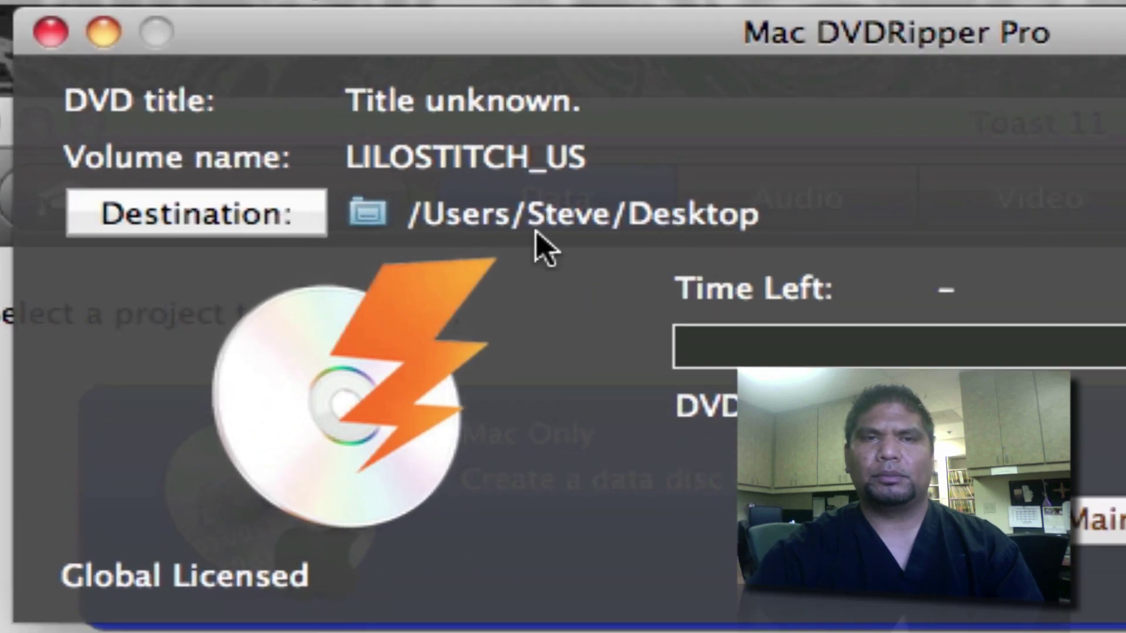
click(258, 223)
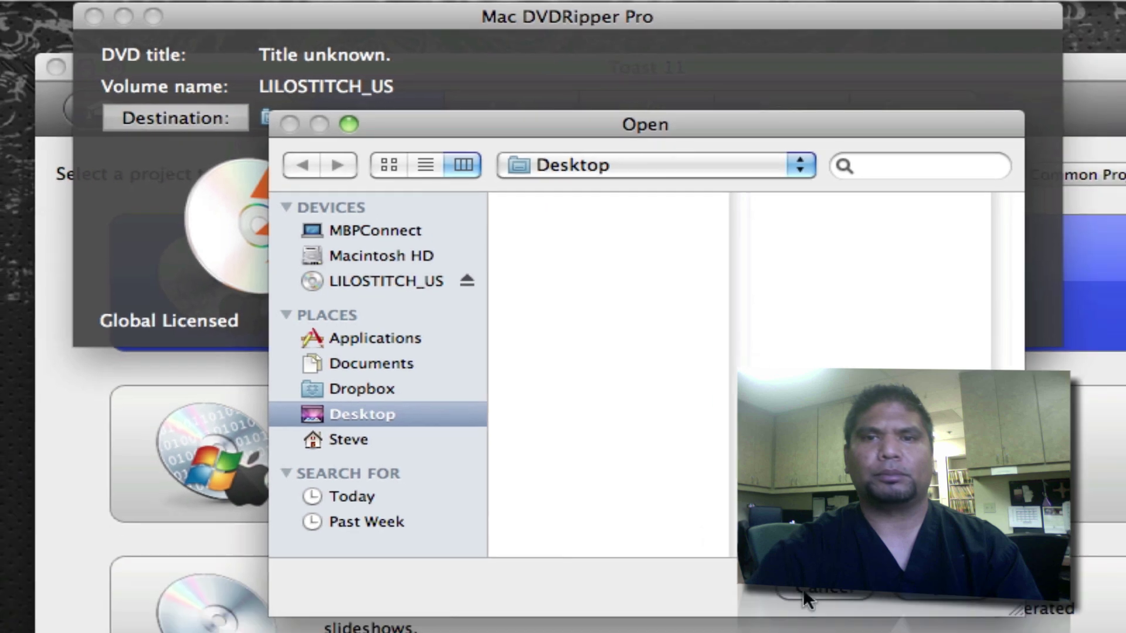
click(803, 589)
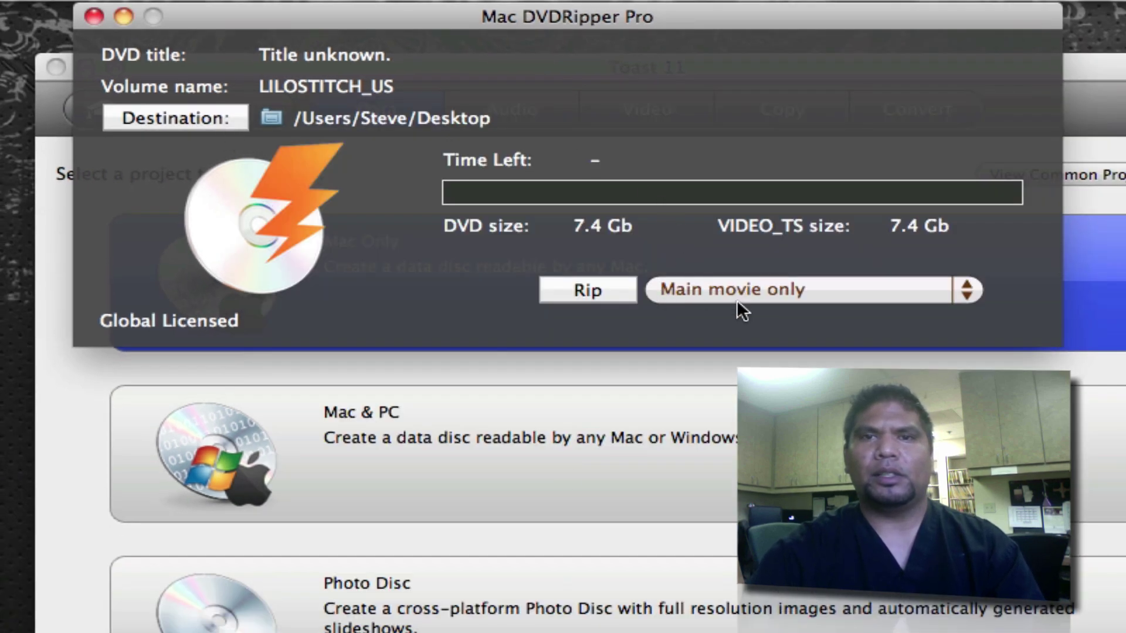
click(754, 292)
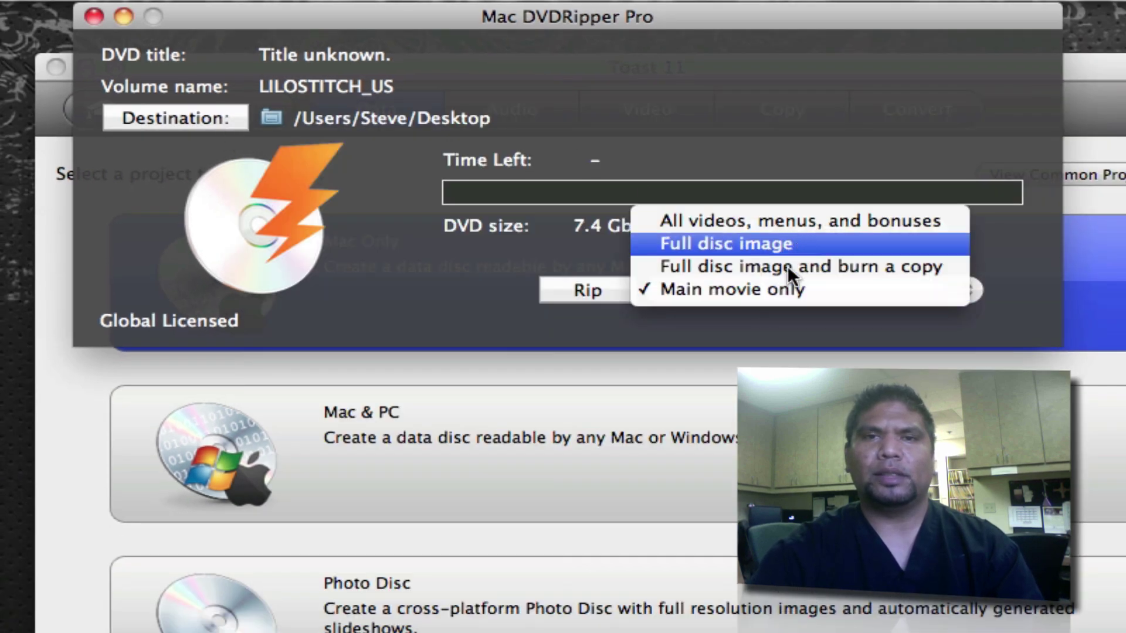
click(775, 295)
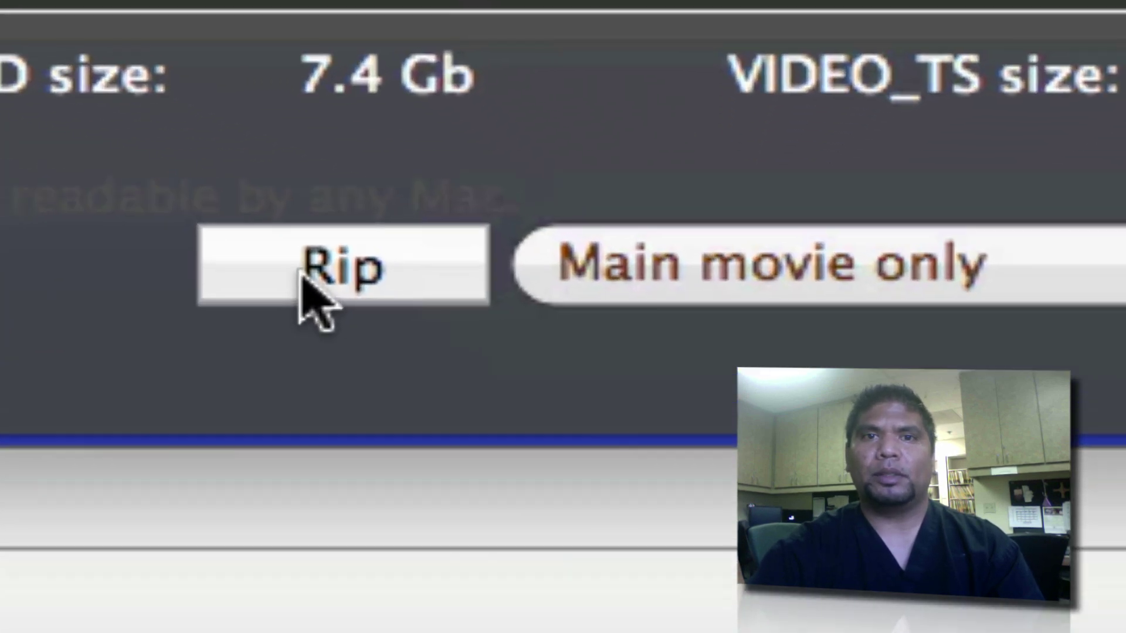
Rip title 1 (1:25:12) of LILOSTITCH_US to the Desktop.
click(306, 279)
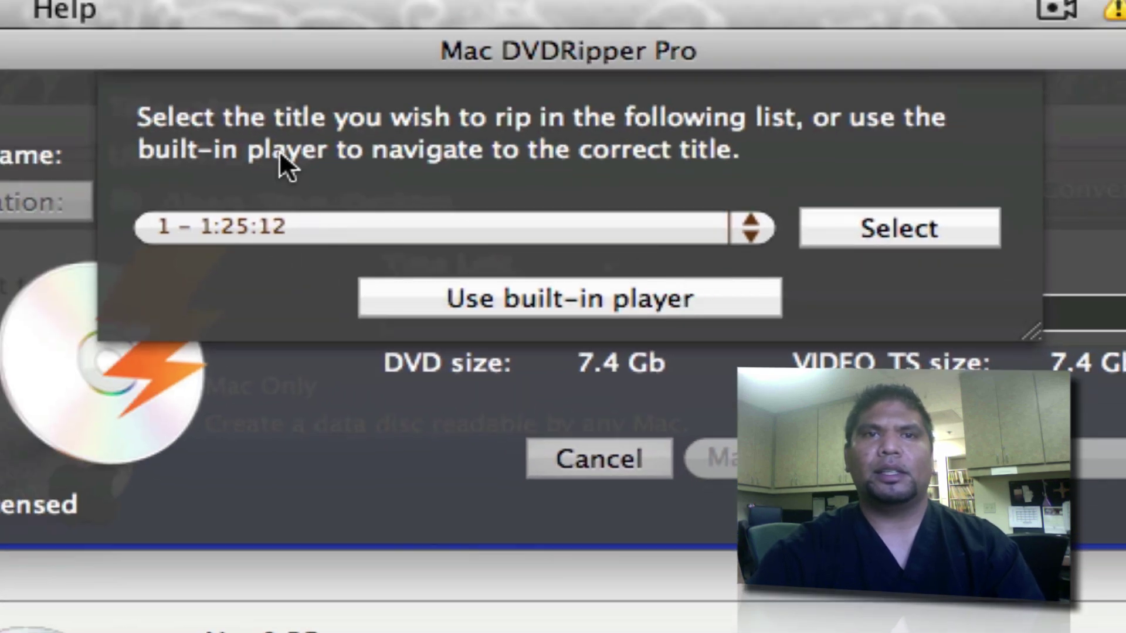
click(926, 242)
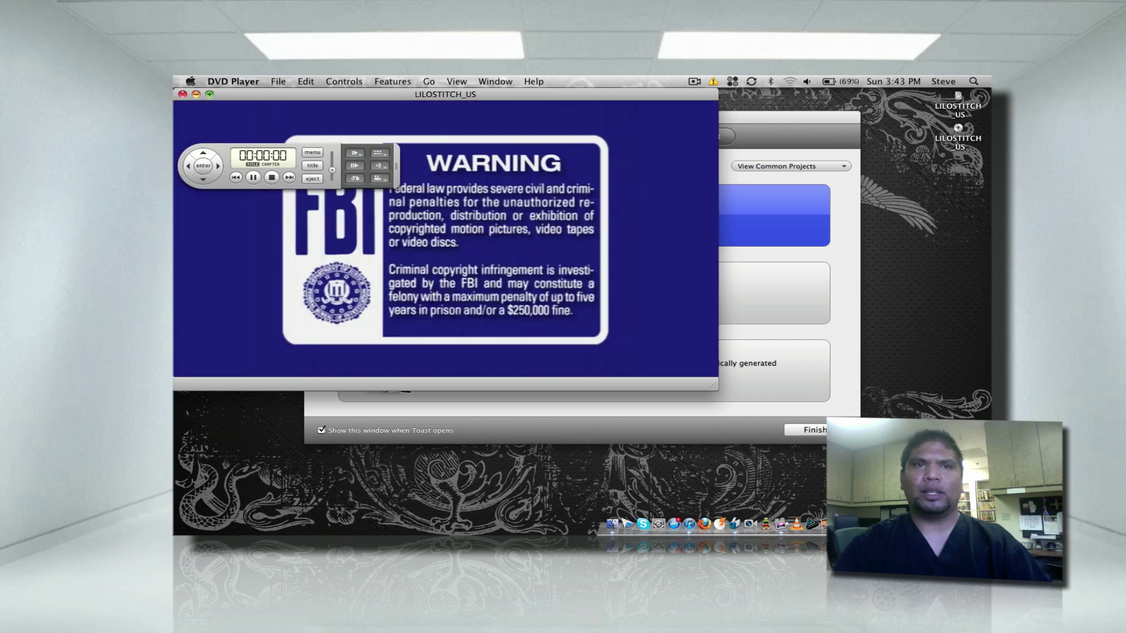
Quit DVD Player and close the Toast 11 project window.
click(182, 93)
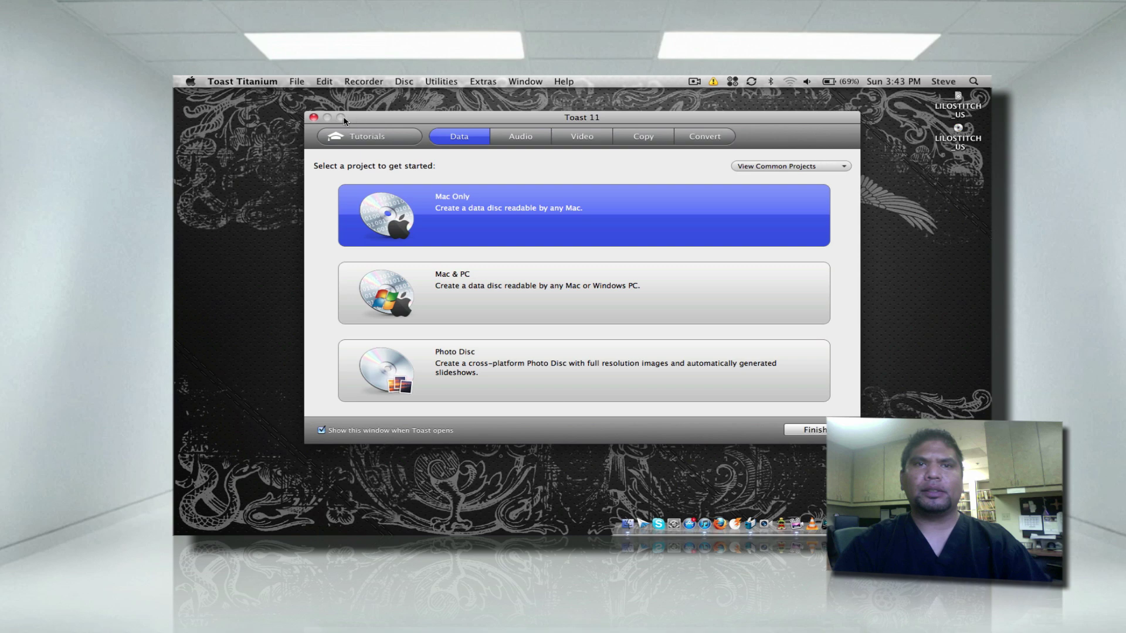
click(314, 118)
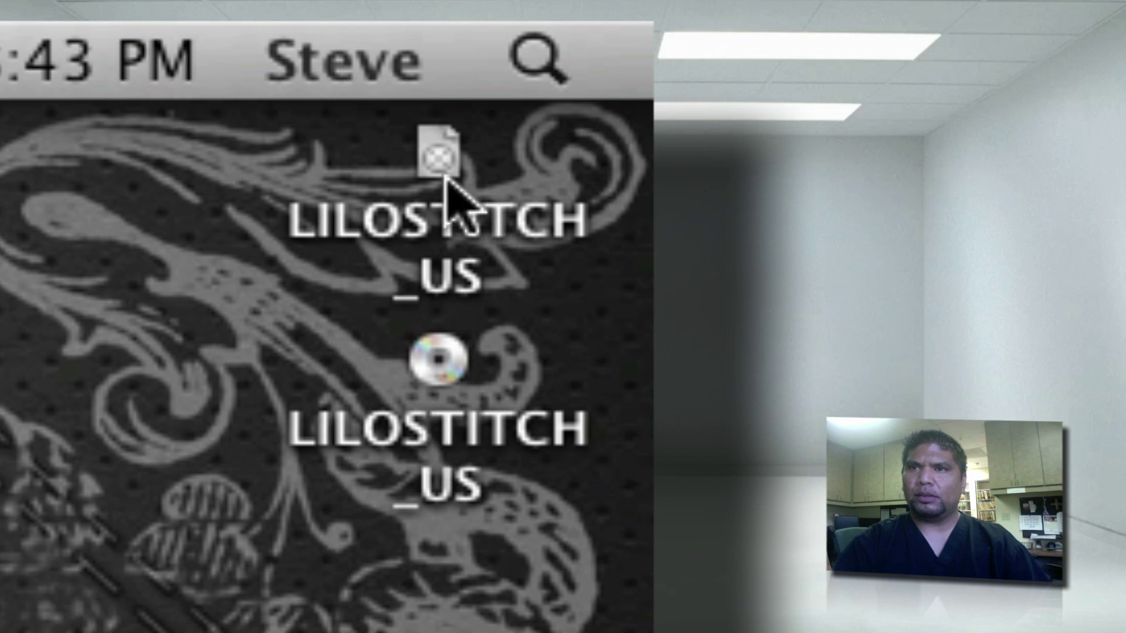
In the rip's Get Info window, replace the .dvdmedia extension with .avi.
click(445, 151)
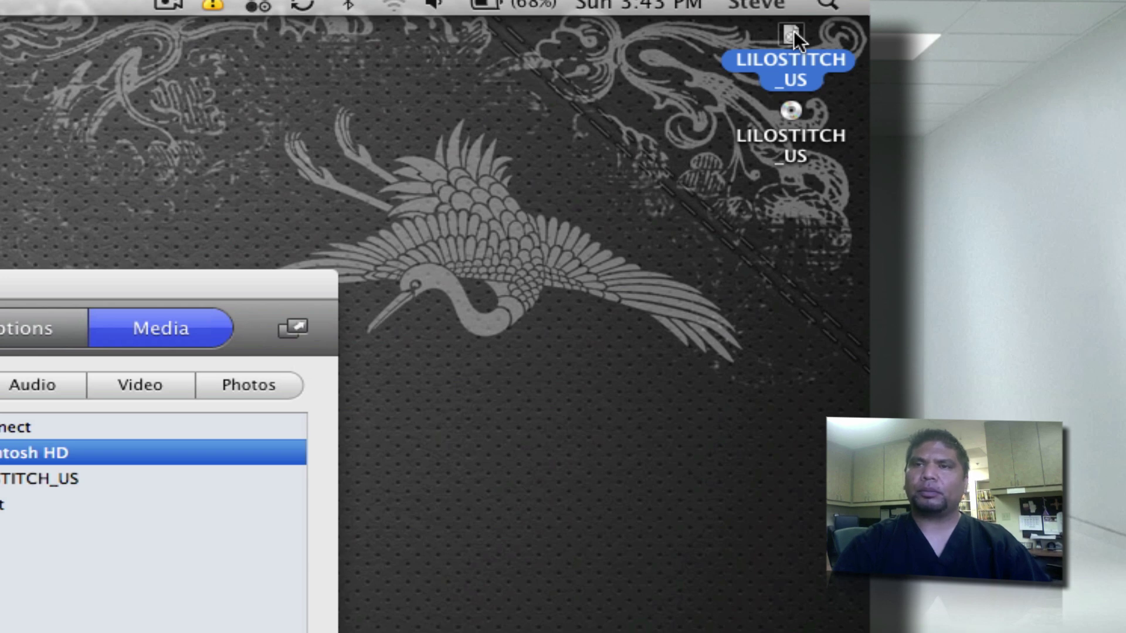
right_click(793, 33)
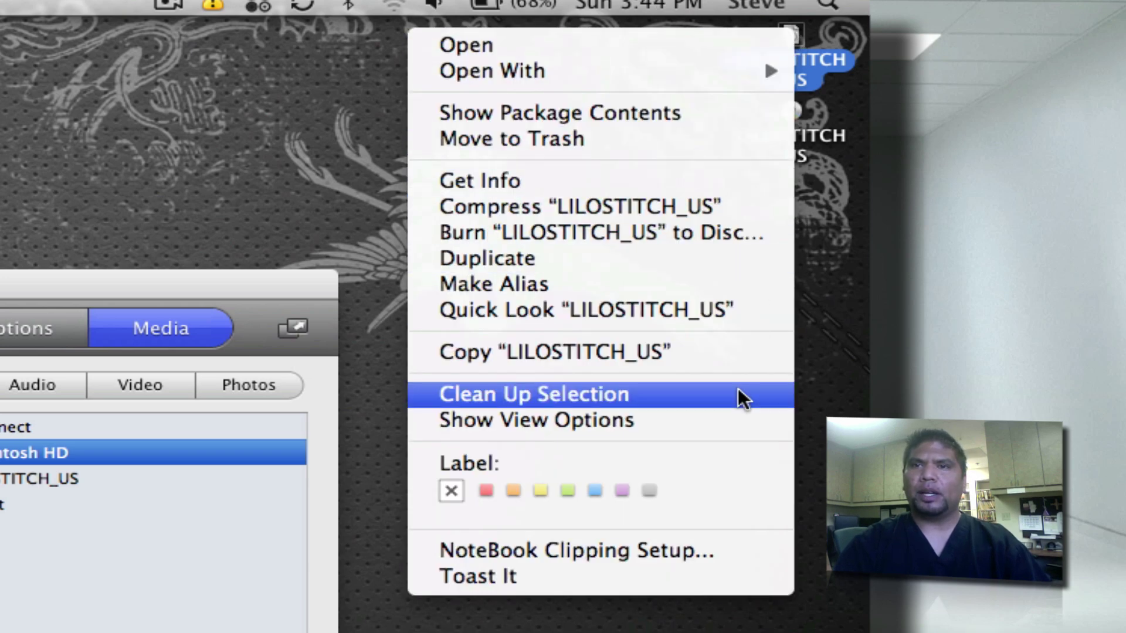
click(751, 185)
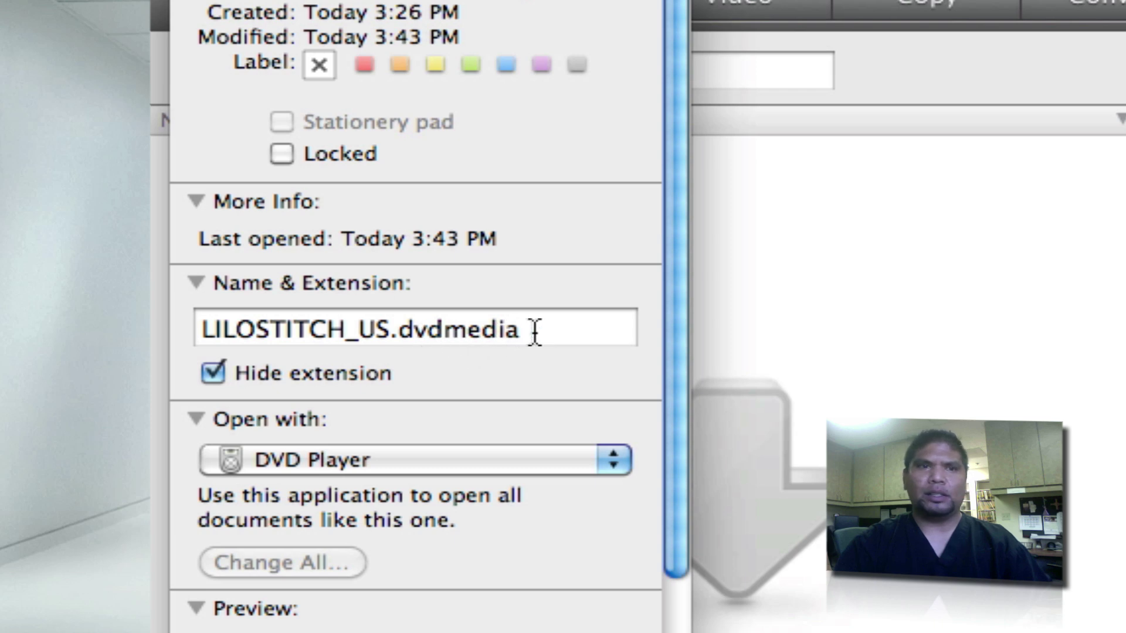
click(535, 331)
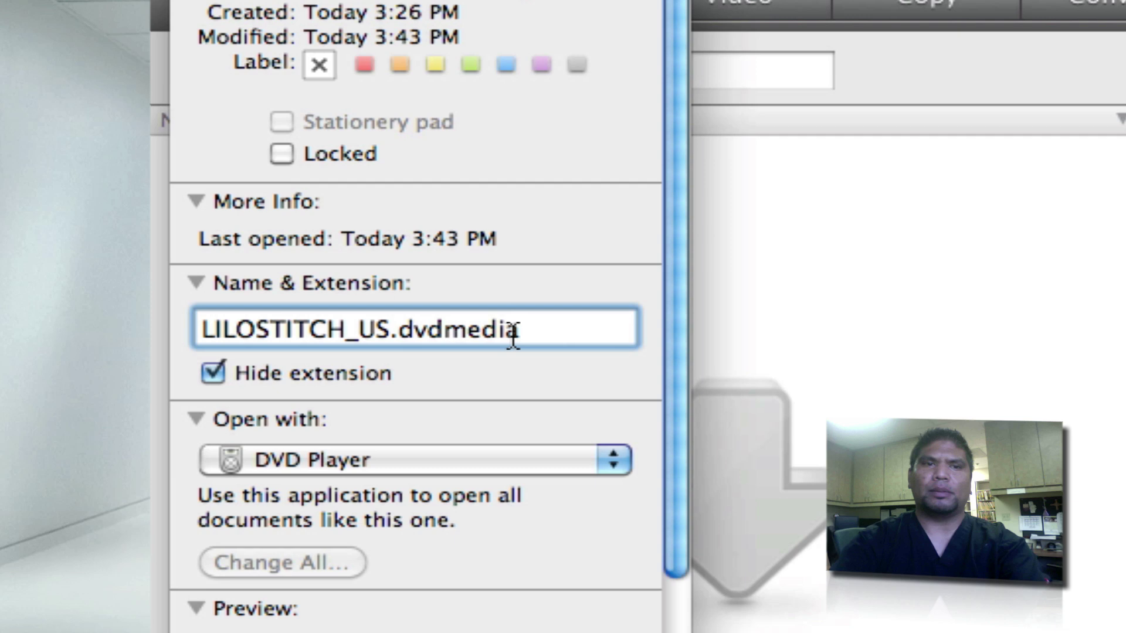
key(BackSpace)
key(BackSpace)
key(BackSpace)
key(BackSpace)
key(BackSpace)
key(BackSpace)
key(BackSpace)
key(BackSpace)
text(avi)
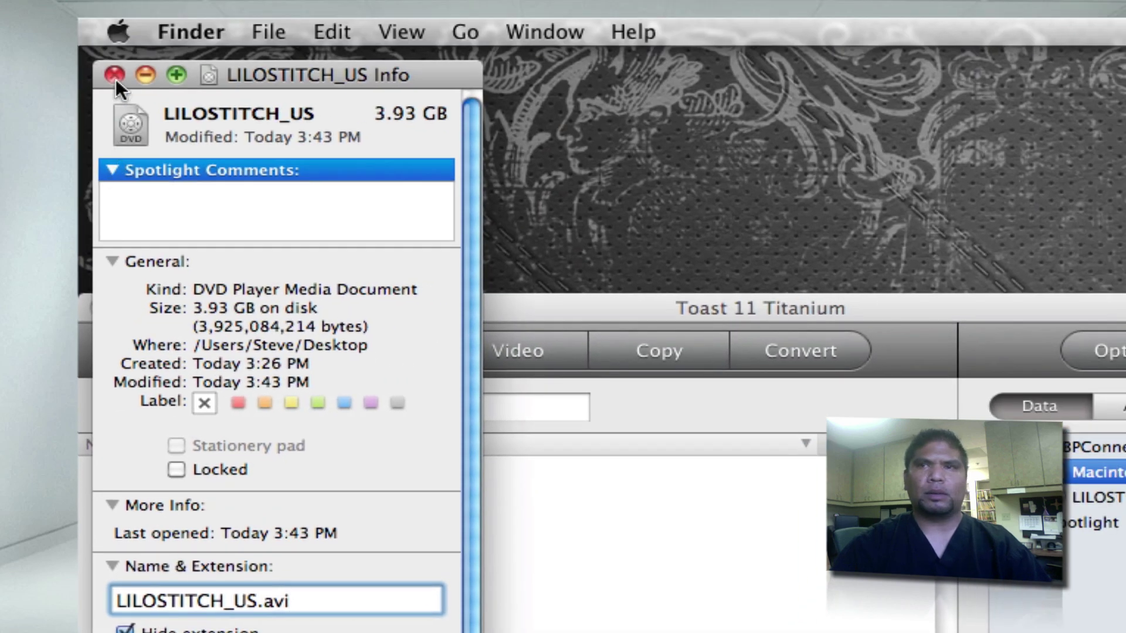
Close the Info window and confirm using the .avi extension.
click(115, 78)
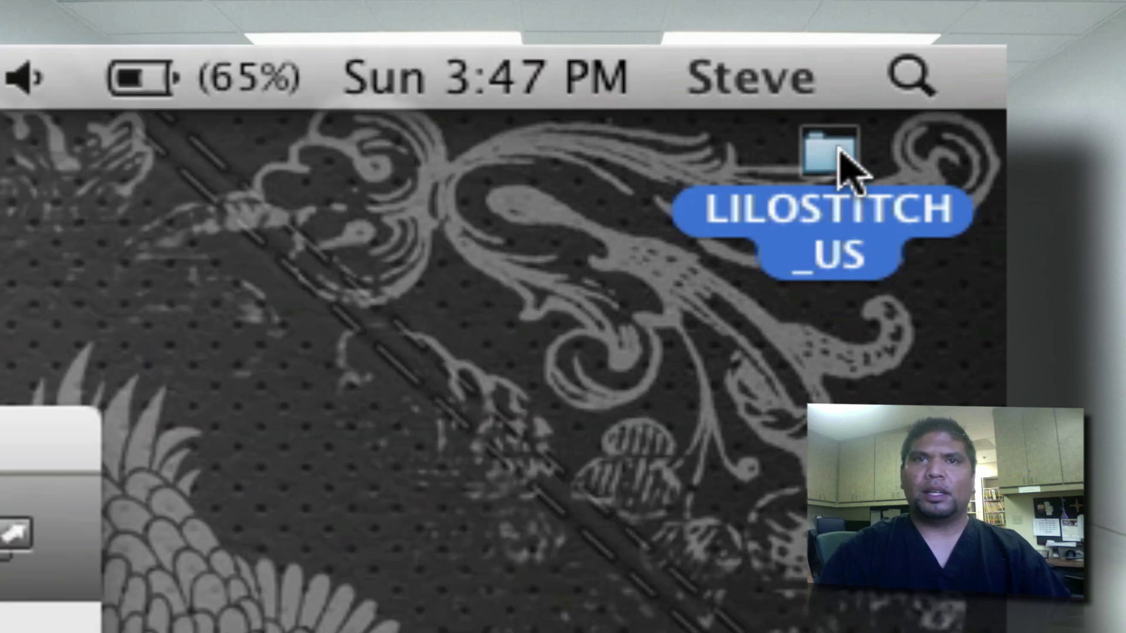
Open the LILOSTITCH_US folder on the desktop and select its VIDEO_TS folder.
double_click(839, 151)
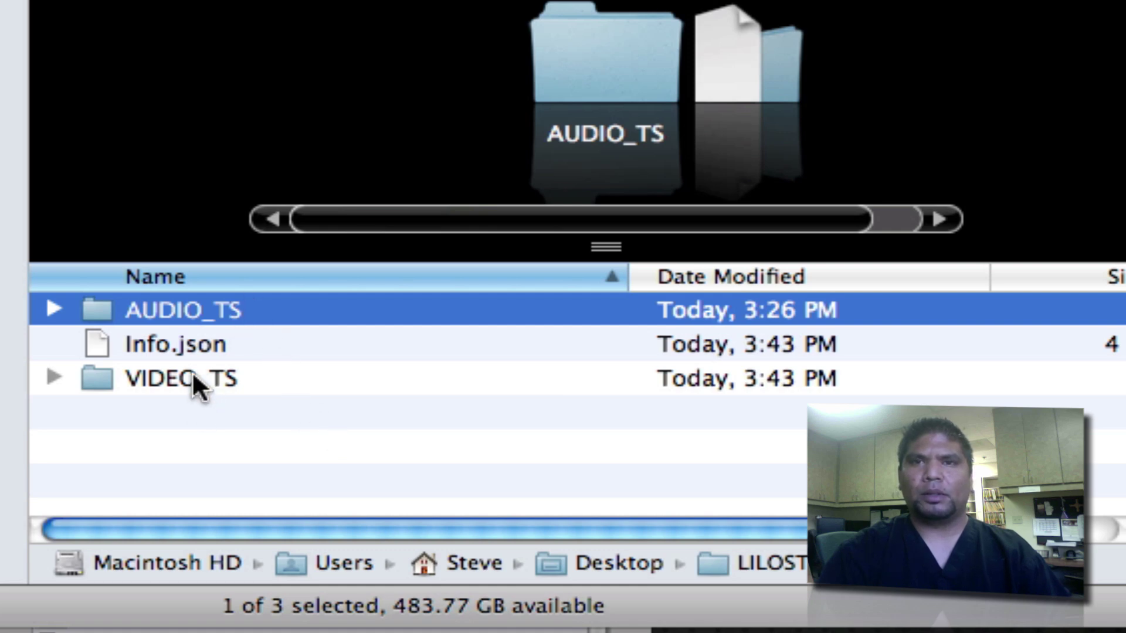
click(140, 370)
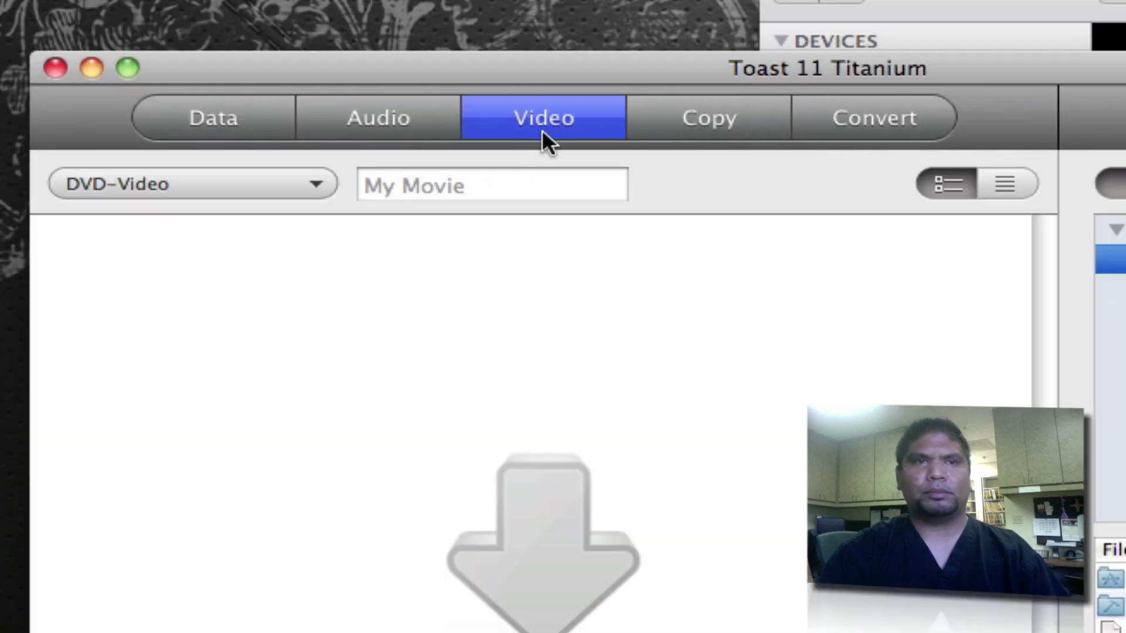
Choose VIDEO_TS Folders as the Toast video project's disc format.
click(314, 185)
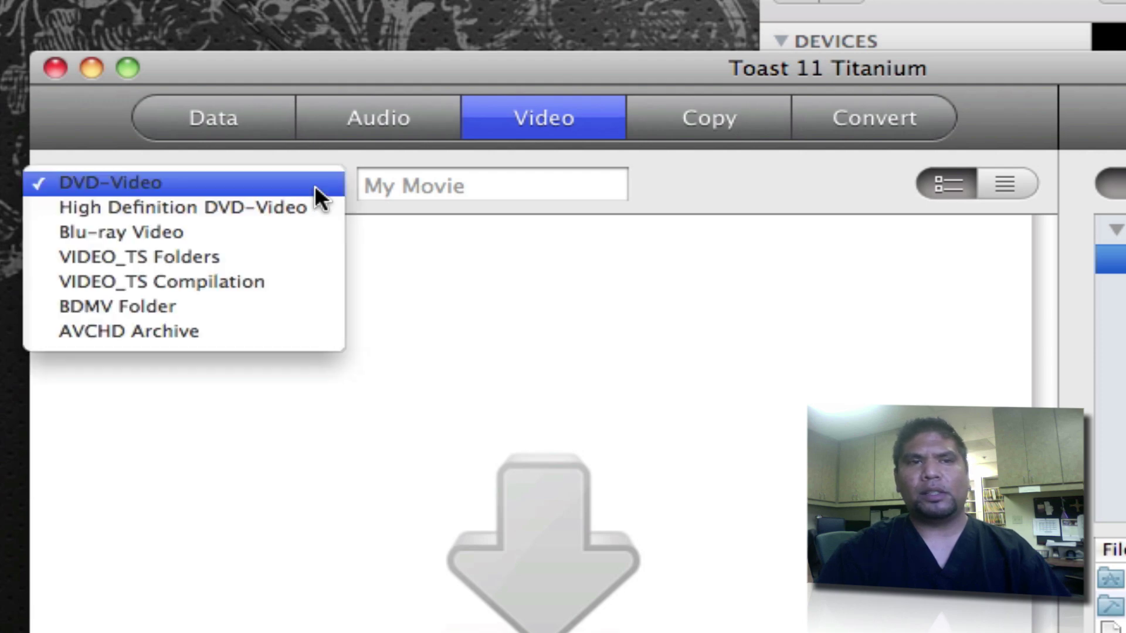
click(292, 248)
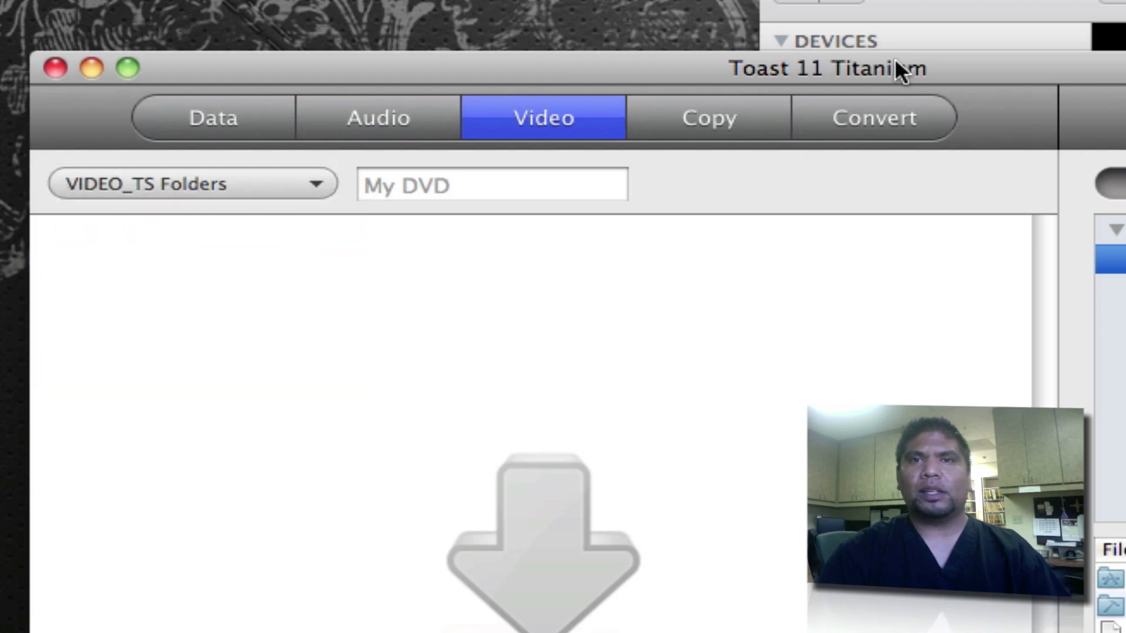
Place Finder beside Toast and drag the VIDEO_TS folder into the project.
drag(988, 3, 1124, 0)
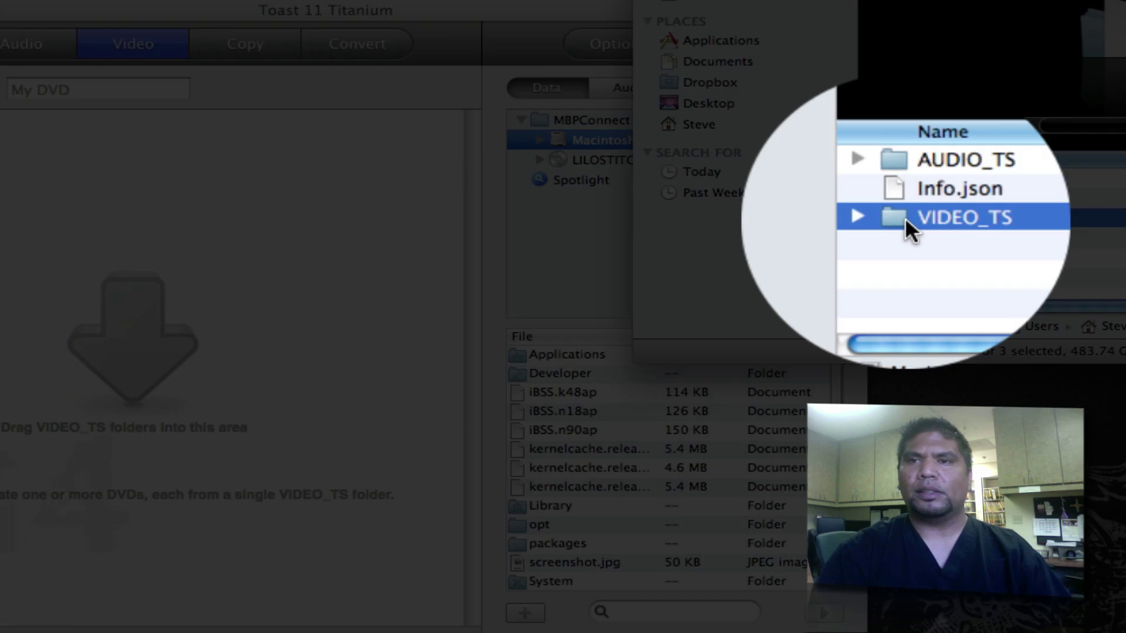
drag(799, 286, 349, 355)
drag(63, 336, 61, 318)
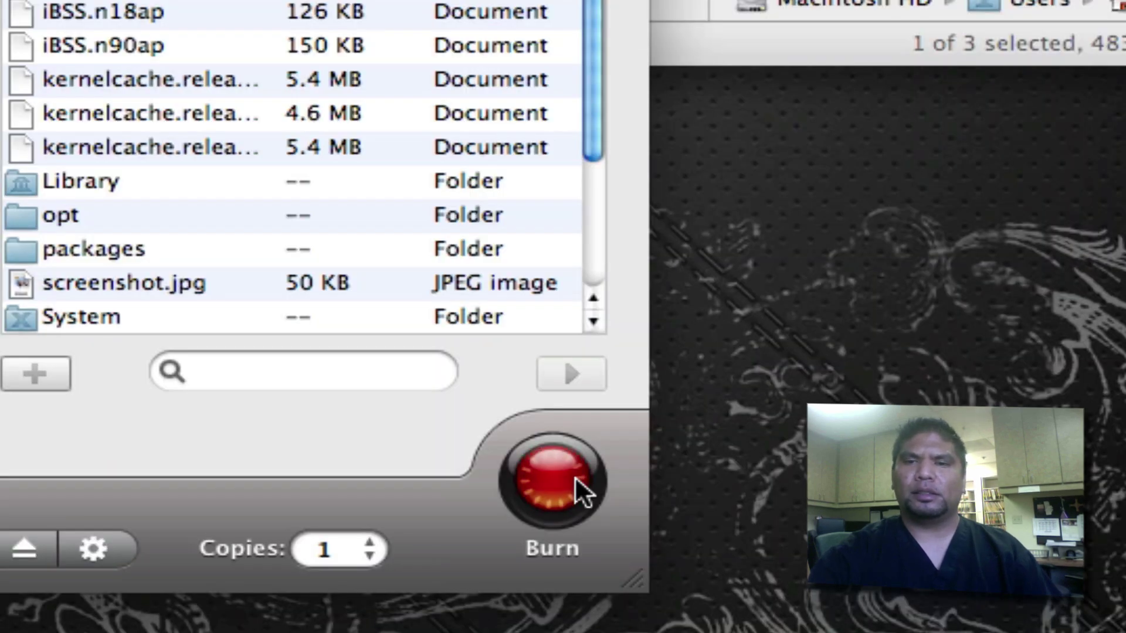
Burn the LILOSTITCH_US.avi project to DVD and let verification reach 100%.
click(574, 476)
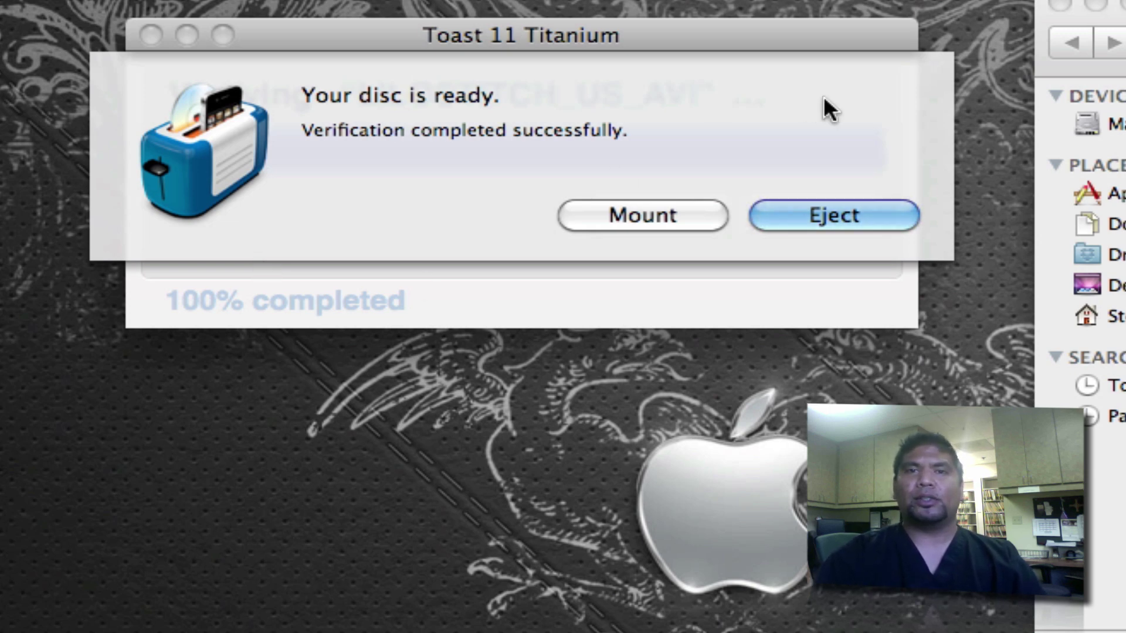
Mount the newly burned DVD and acknowledge the disc label message.
click(595, 202)
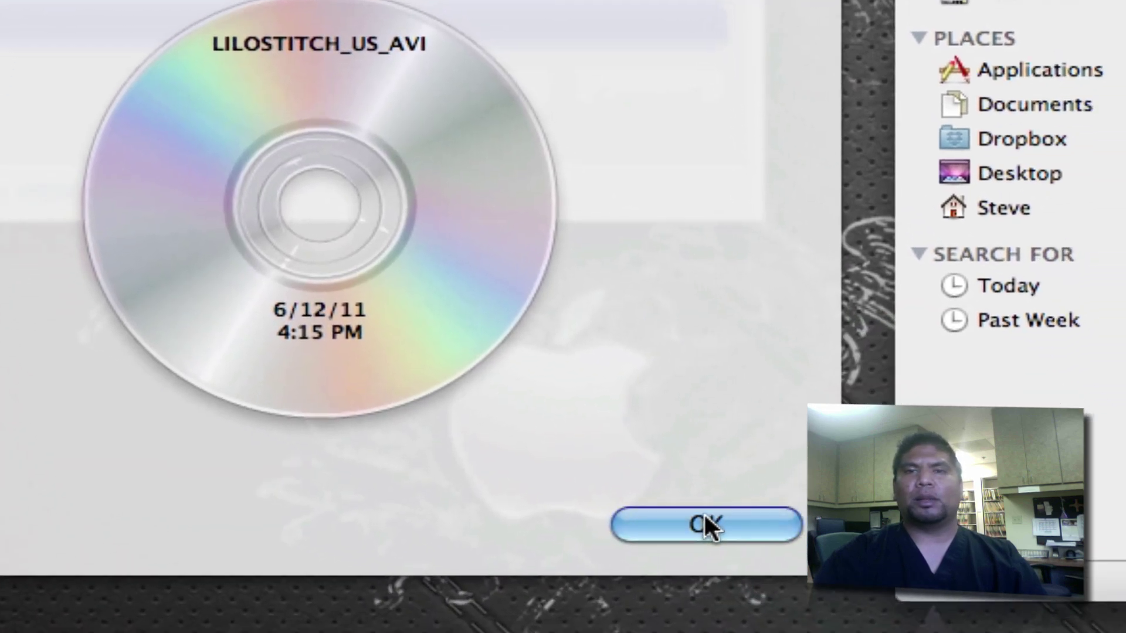
click(705, 516)
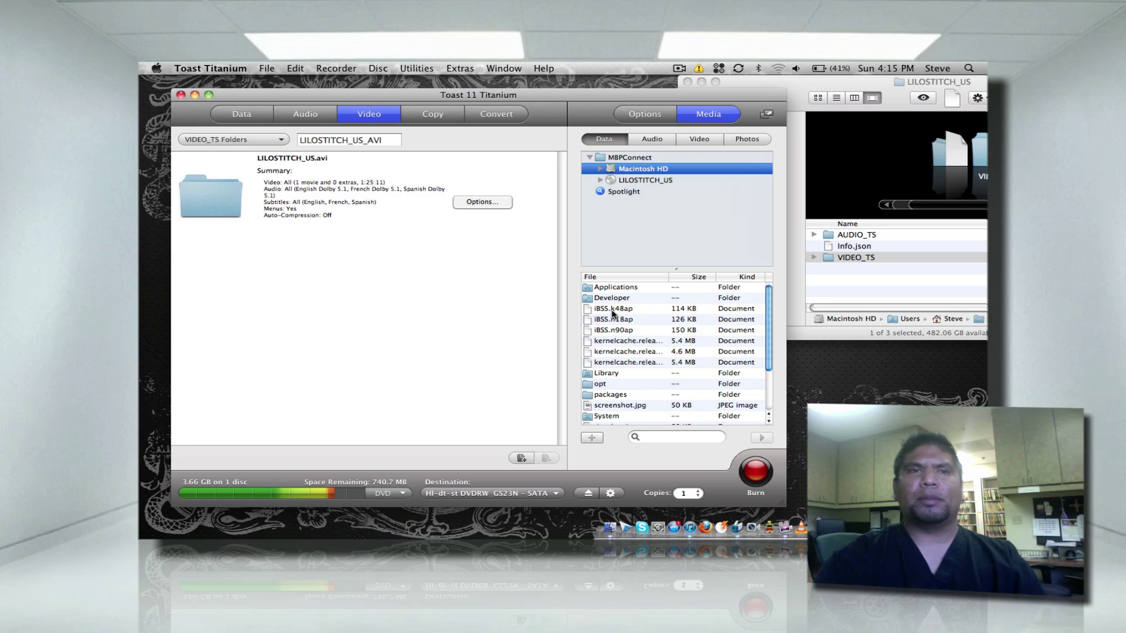
Close the LILOSTITCH_US_AVI project and LILOSTITCH_US folder windows, then quit Toast 11 Titanium.
click(182, 95)
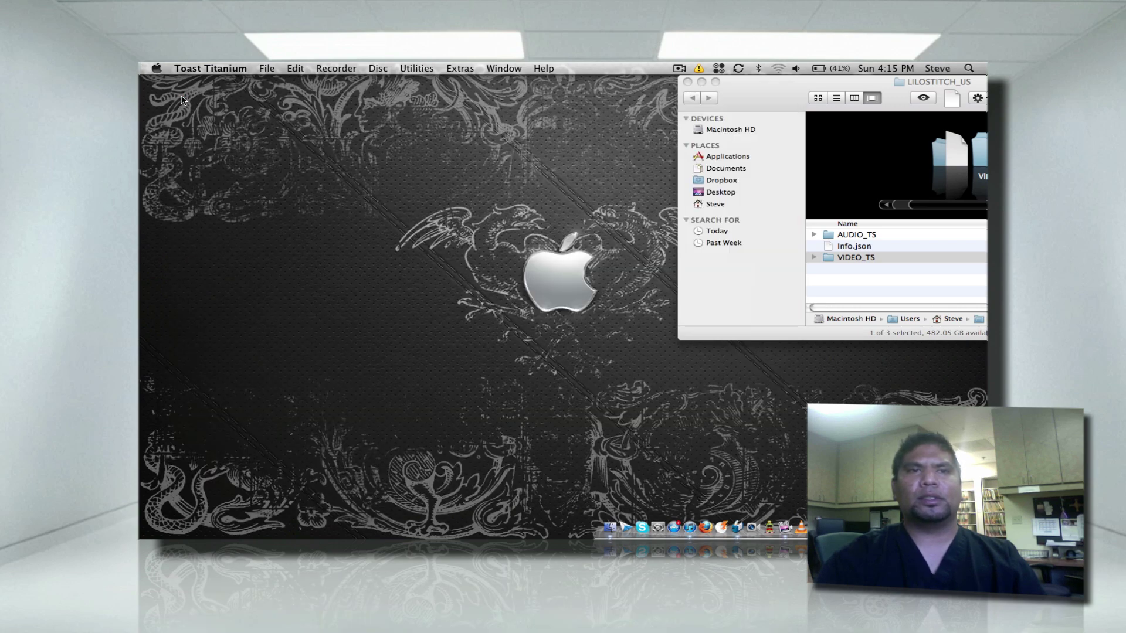
click(687, 83)
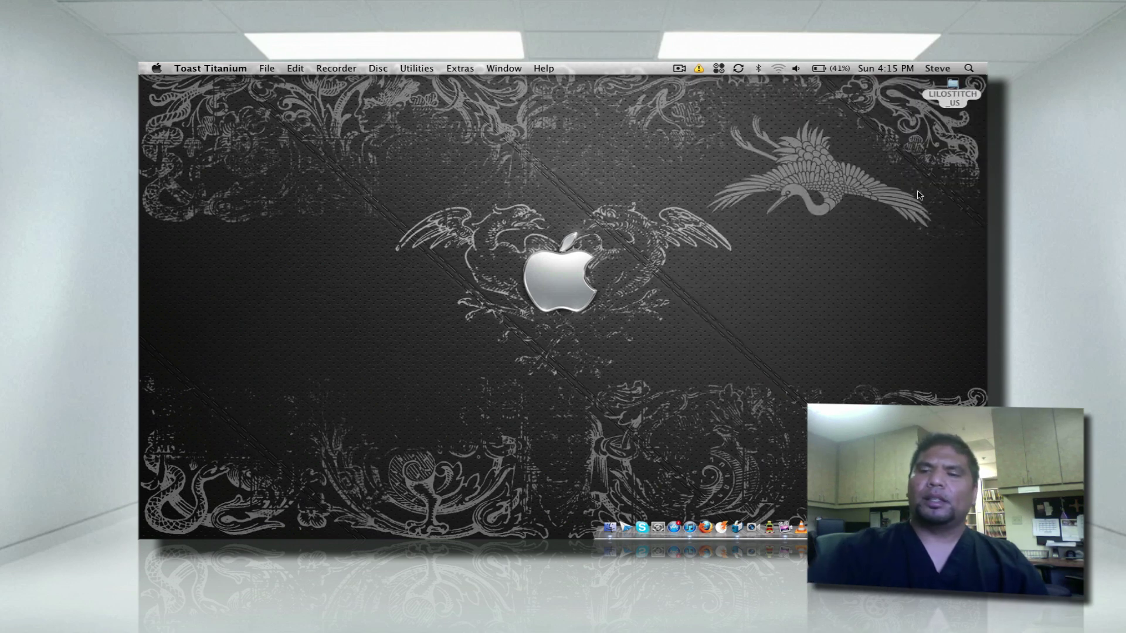
key(super+q)
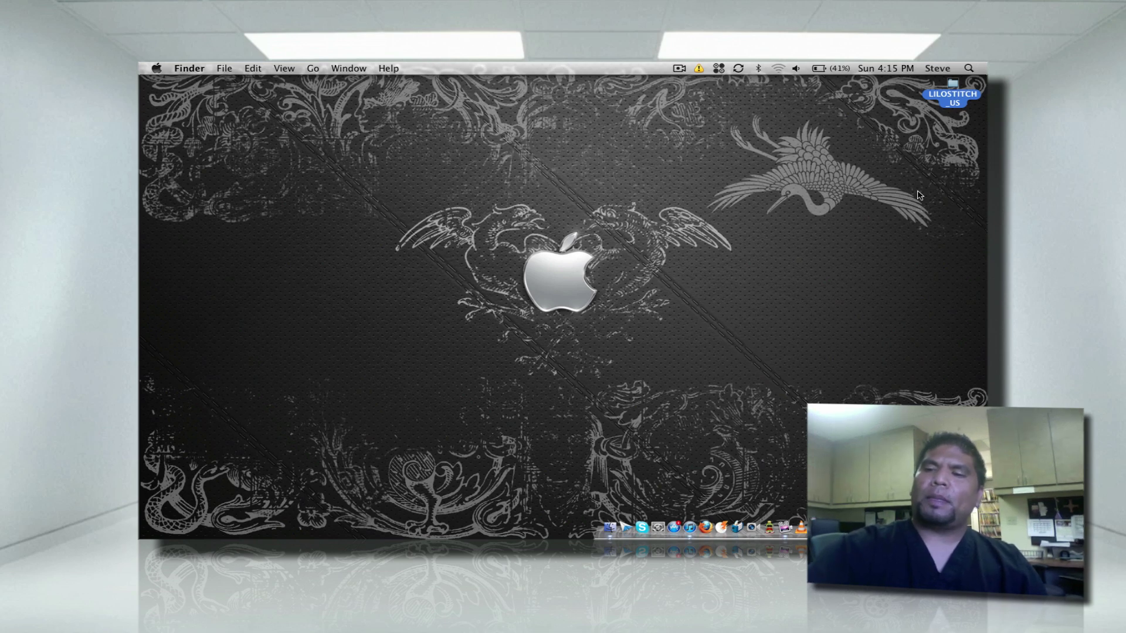